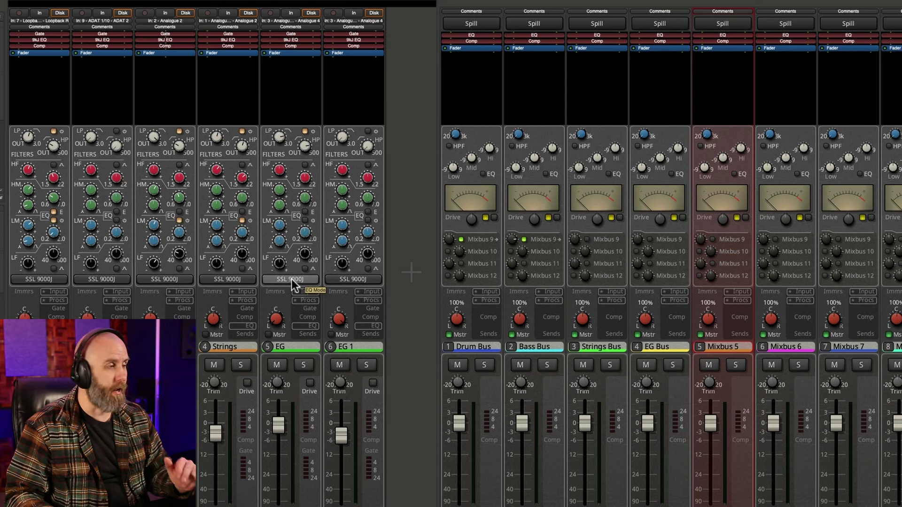
# Switch the EG channel's EQ mode to Harrison 32C and return it to SSL 9000J.
pyautogui.click(293, 282)
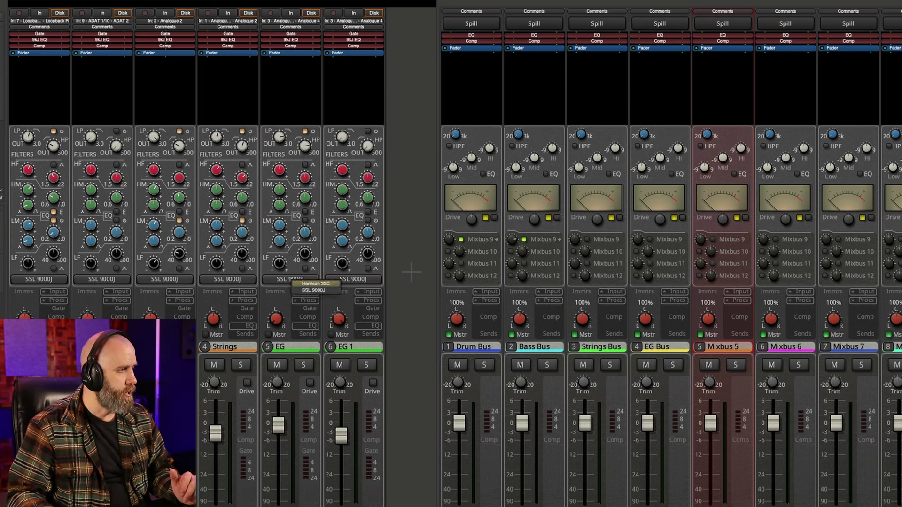
pyautogui.click(314, 285)
pyautogui.click(306, 281)
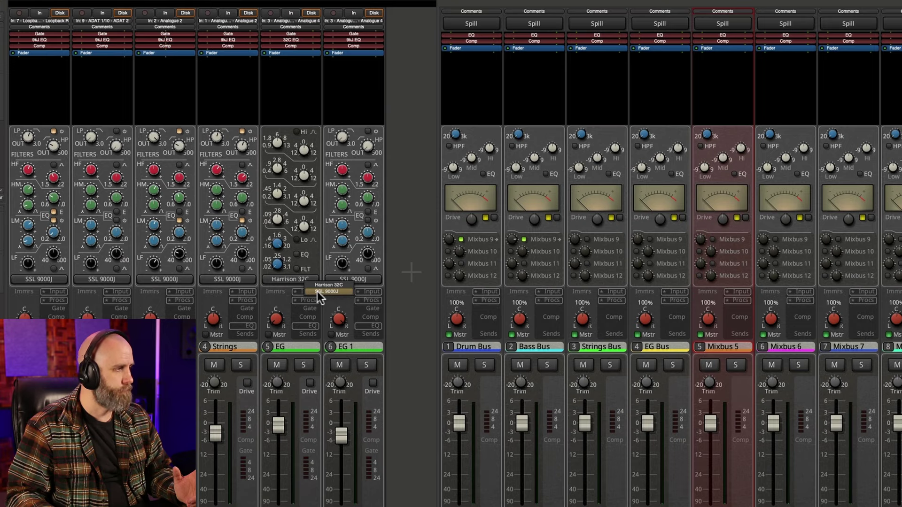
pyautogui.click(317, 291)
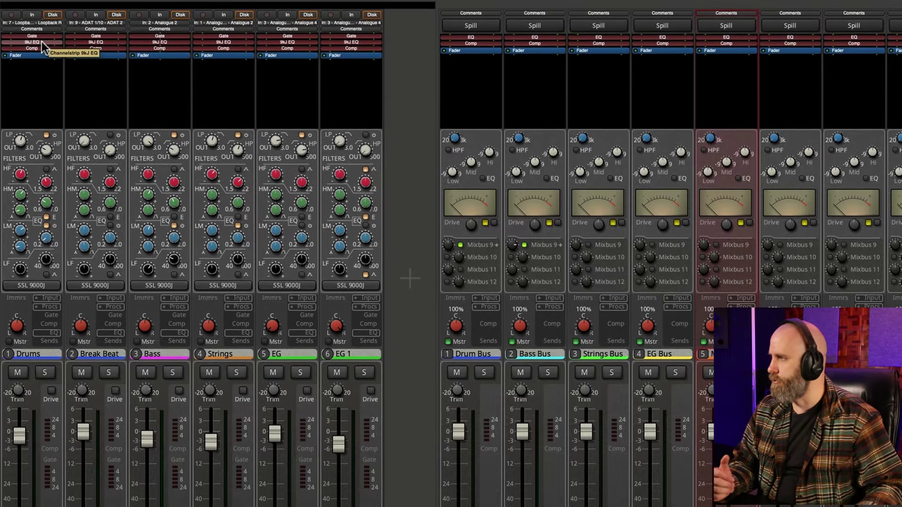
# Save the Drums channel's 9kJ EQ settings as a new preset named "Drum EQ".
pyautogui.rightClick(41, 45)
pyautogui.moveTo(87, 47)
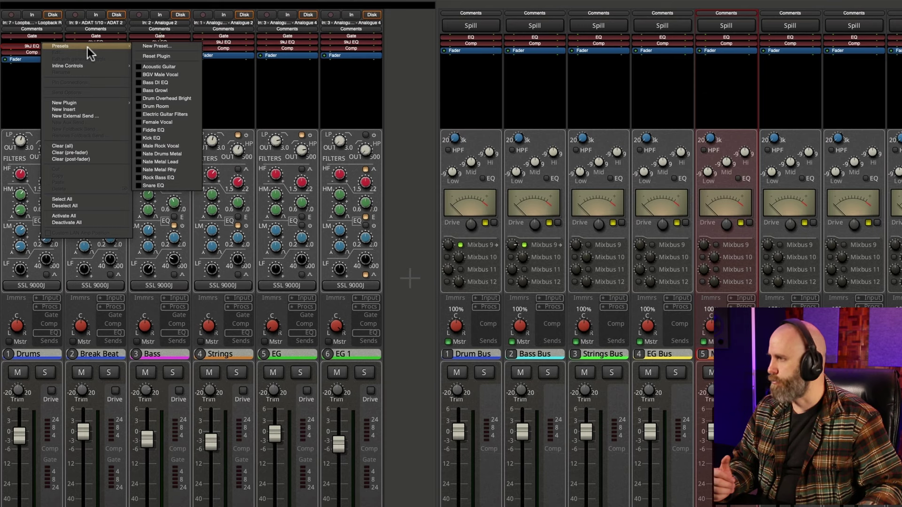
pyautogui.click(158, 47)
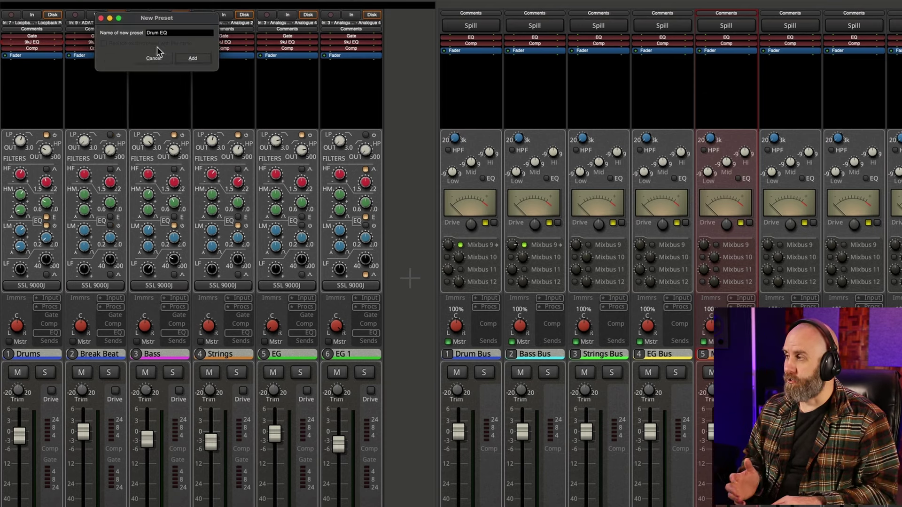
pyautogui.click(191, 59)
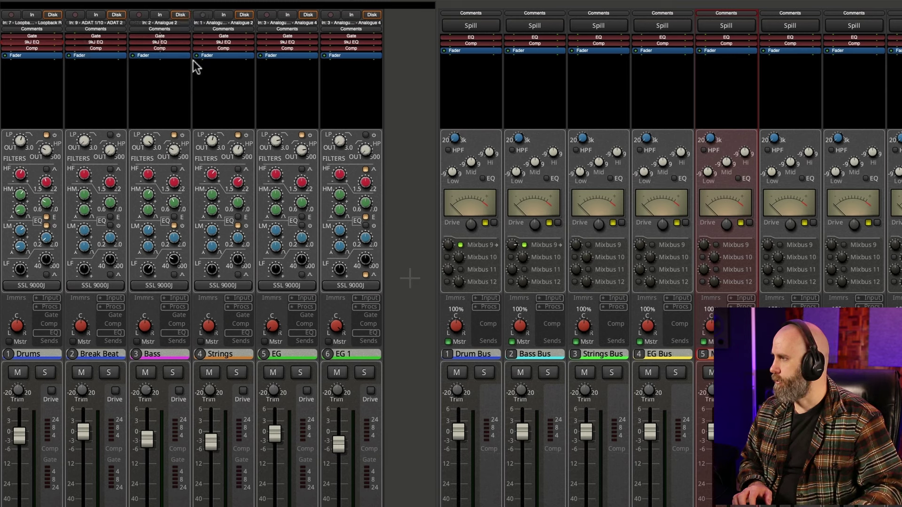
# Reset the 9kJ EQ plugin on the Drums channel to its defaults.
pyautogui.rightClick(50, 43)
pyautogui.moveTo(74, 47)
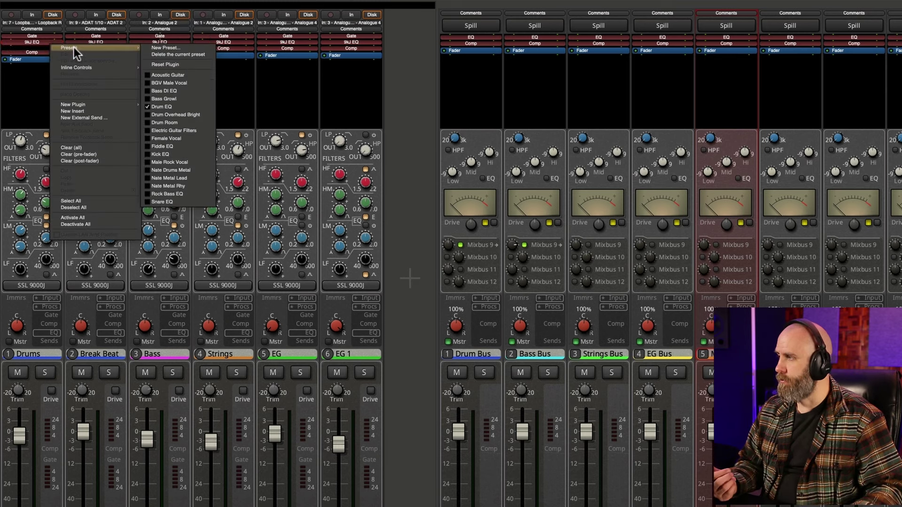
pyautogui.click(176, 63)
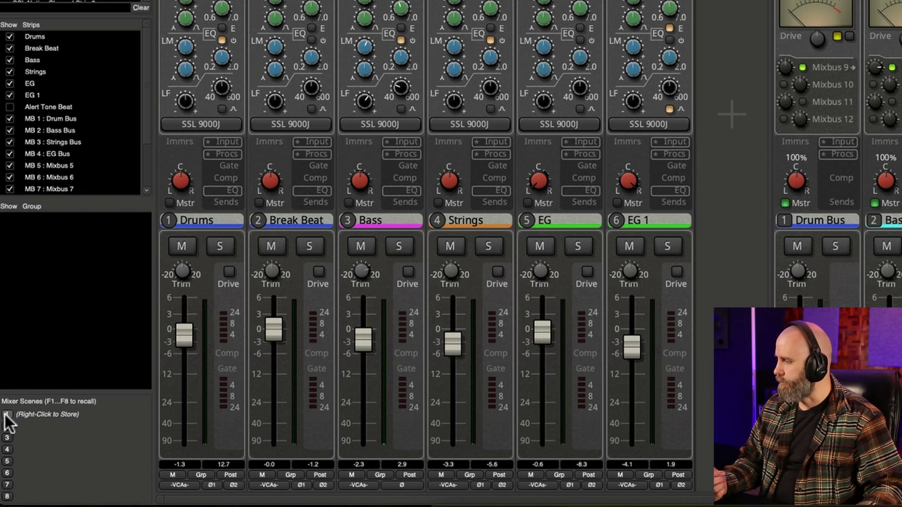
# Store the current mixer state in scene slot 1 under the name "Drum flat".
pyautogui.rightClick(7, 416)
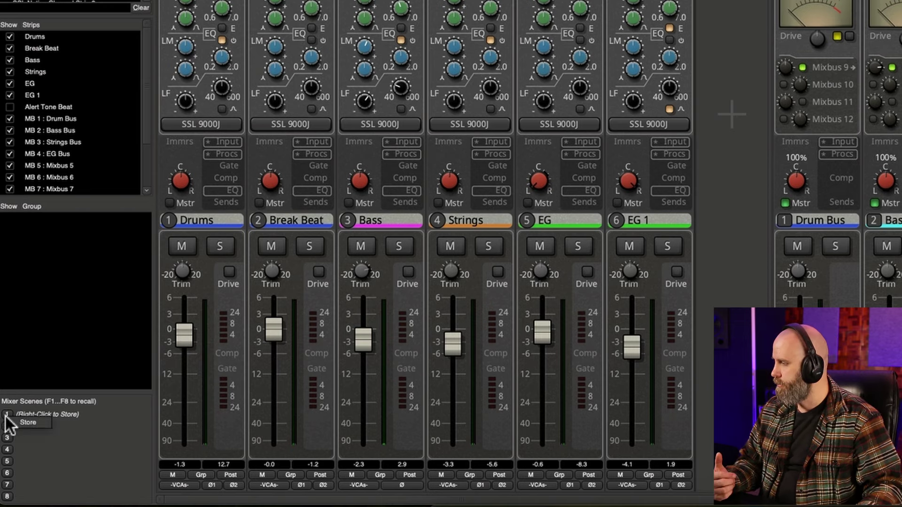
pyautogui.click(36, 421)
pyautogui.write('Dru')
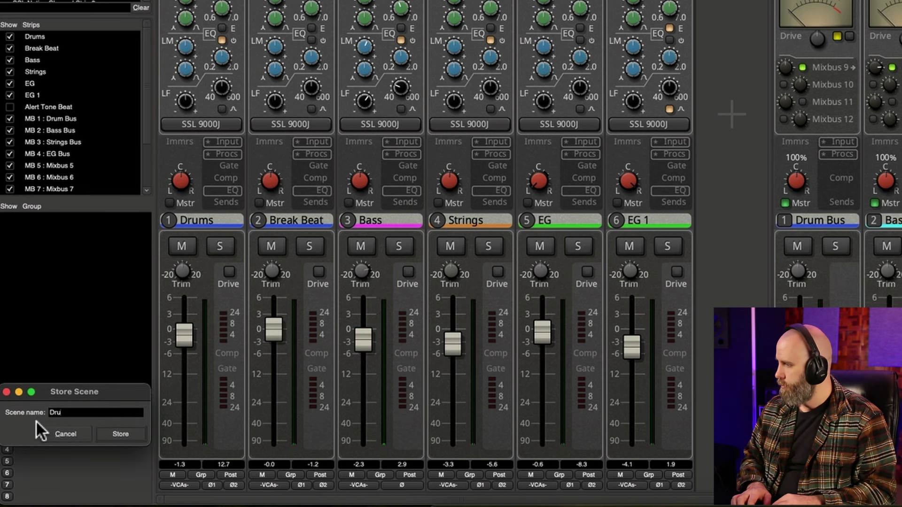
pyautogui.write('m flat')
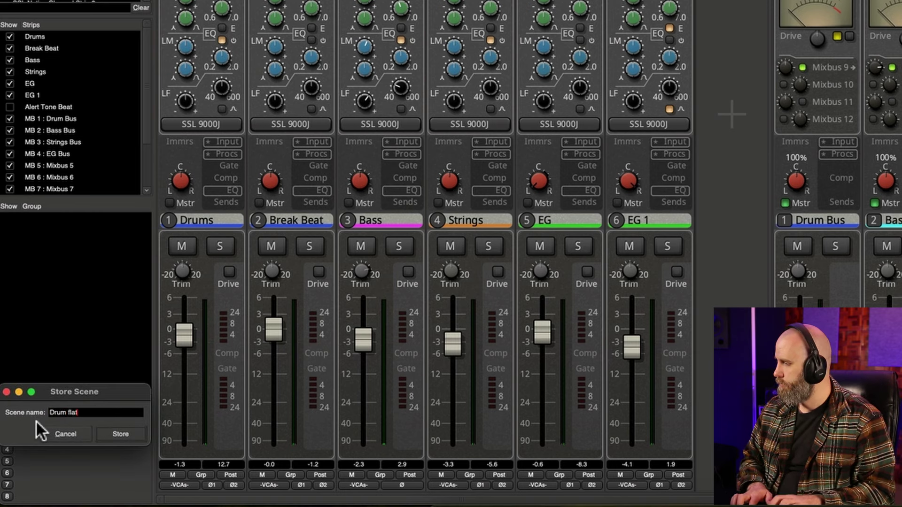
pyautogui.press('Return')
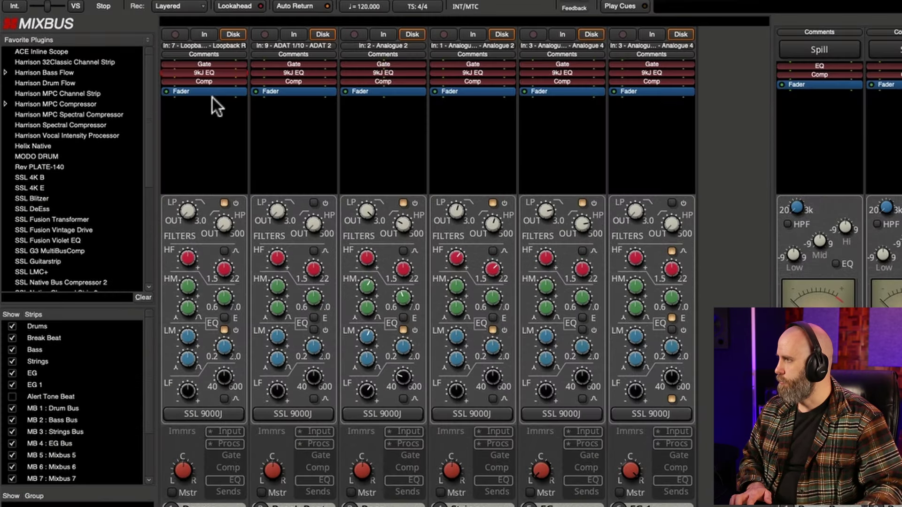
# Load the "Drum EQ" preset into the Drums channel's 9kJ EQ.
pyautogui.rightClick(221, 71)
pyautogui.moveTo(247, 75)
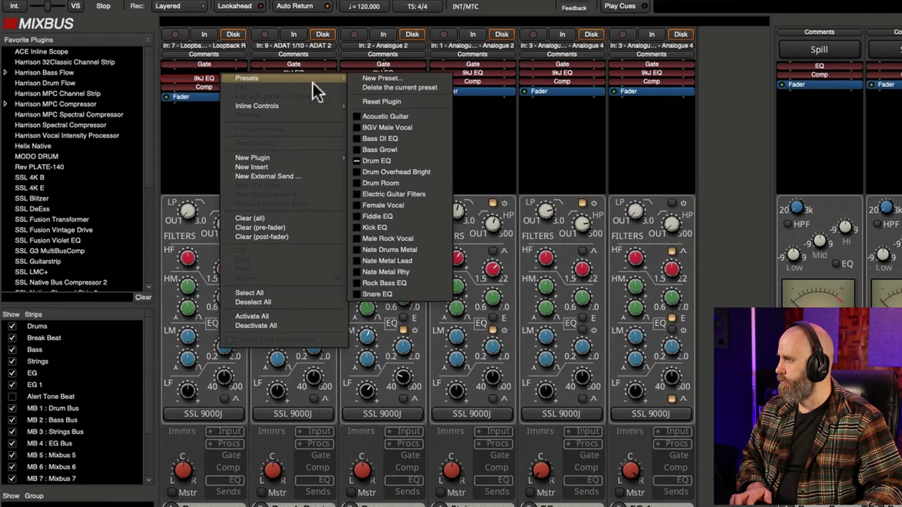
pyautogui.click(386, 160)
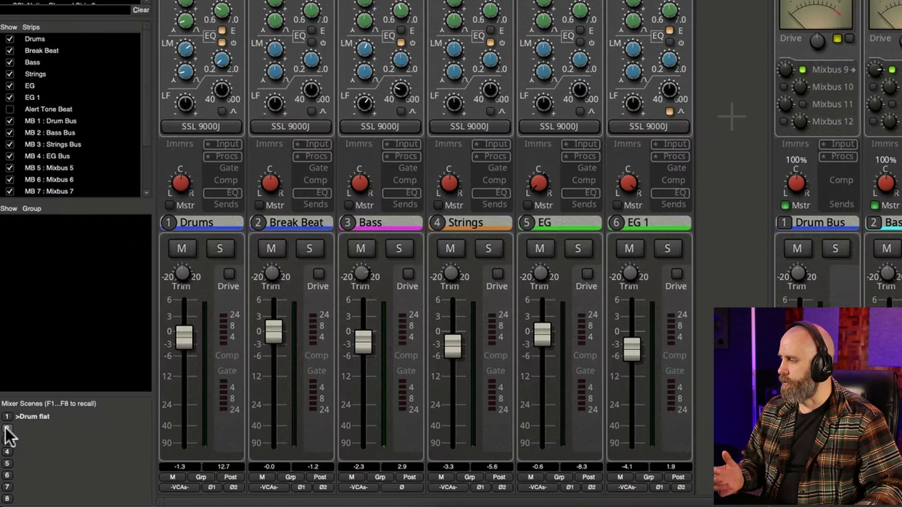
# Store the current mixer state in scene slot 2 under the name "Drum Filters".
pyautogui.rightClick(7, 429)
pyautogui.click(32, 430)
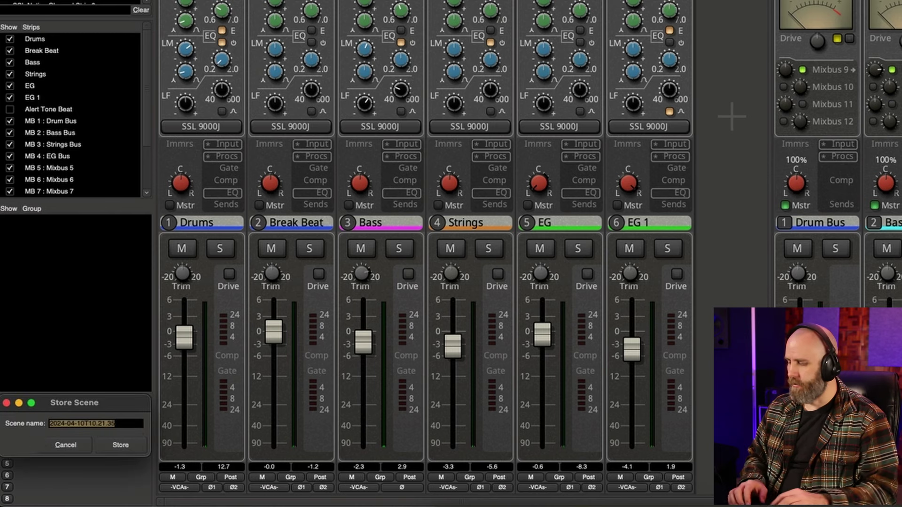
pyautogui.write('Drum Filters')
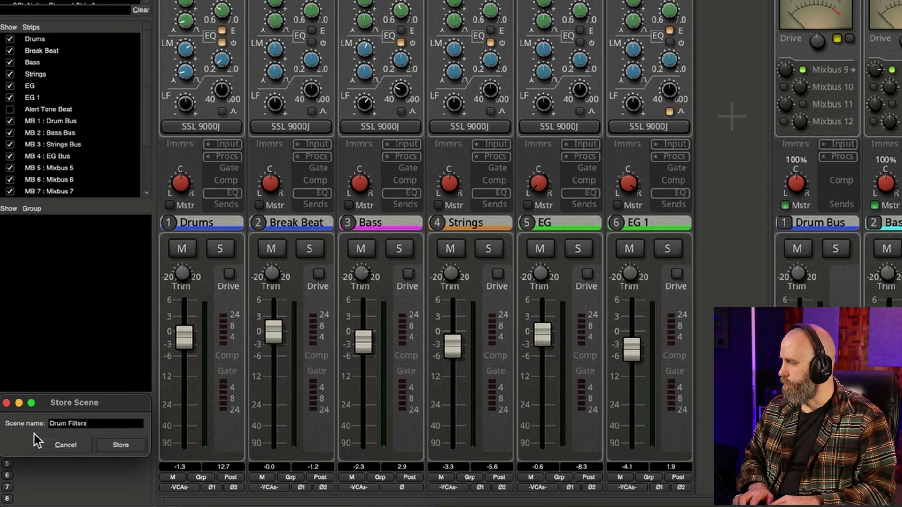
pyautogui.press('Return')
# Solo the Drums channel and recall the "Drum flat" mixer scene, accepting the overwrite of the mixer settings.
pyautogui.click(220, 249)
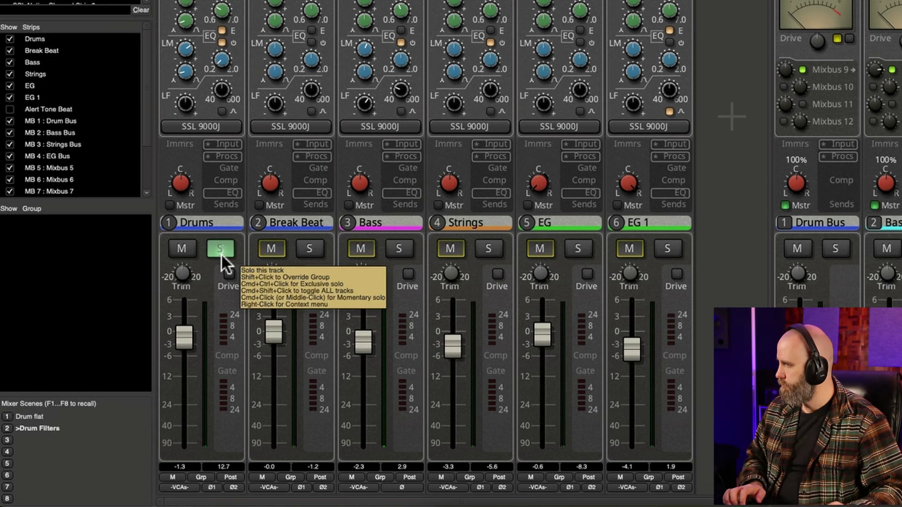
pyautogui.click(6, 417)
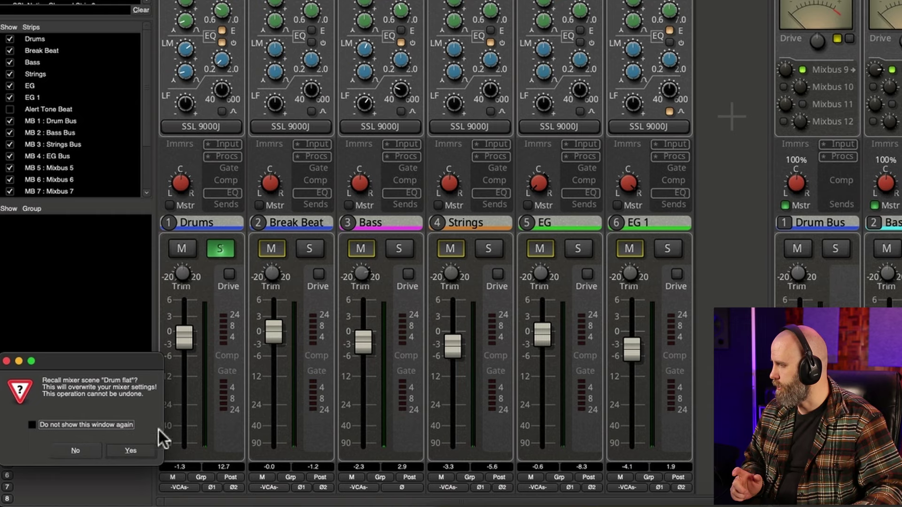
pyautogui.click(132, 450)
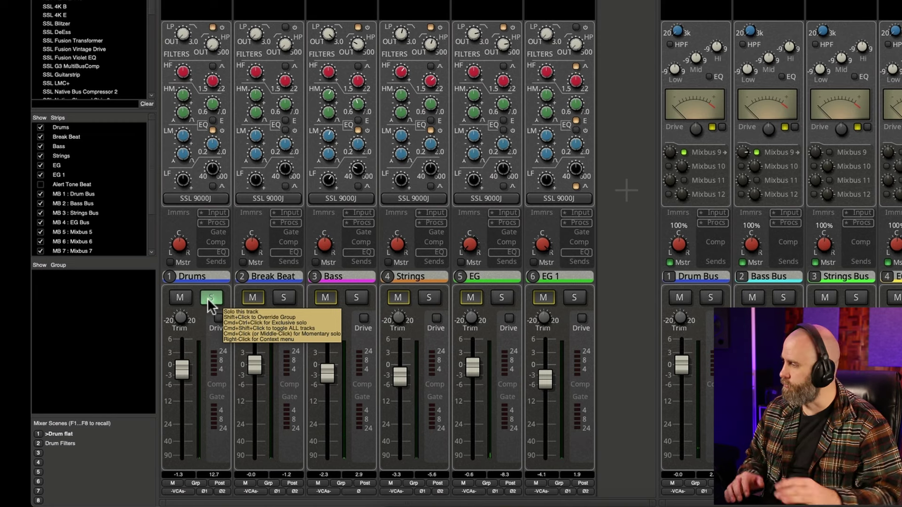
# Recall the "Drum Filters" scene with further confirmation prompts turned off, and switch back to the "Drum flat" scene.
pyautogui.click(36, 442)
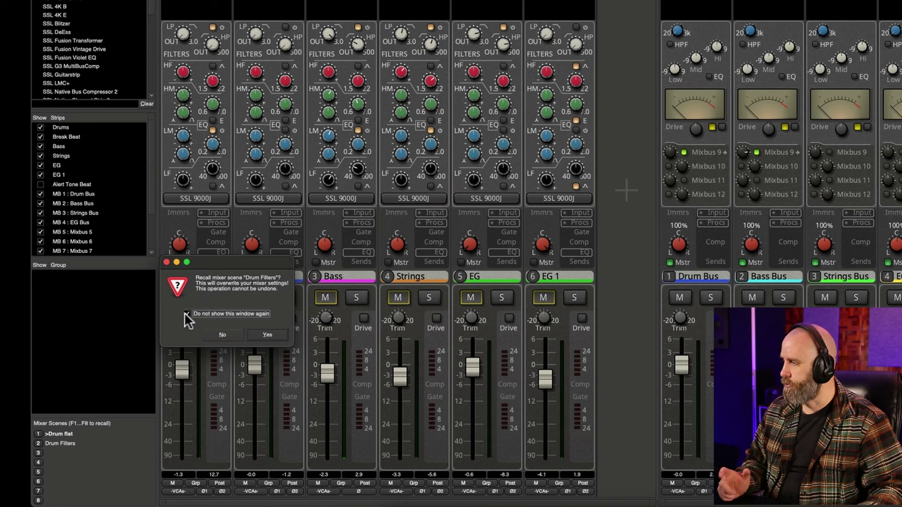
pyautogui.click(262, 332)
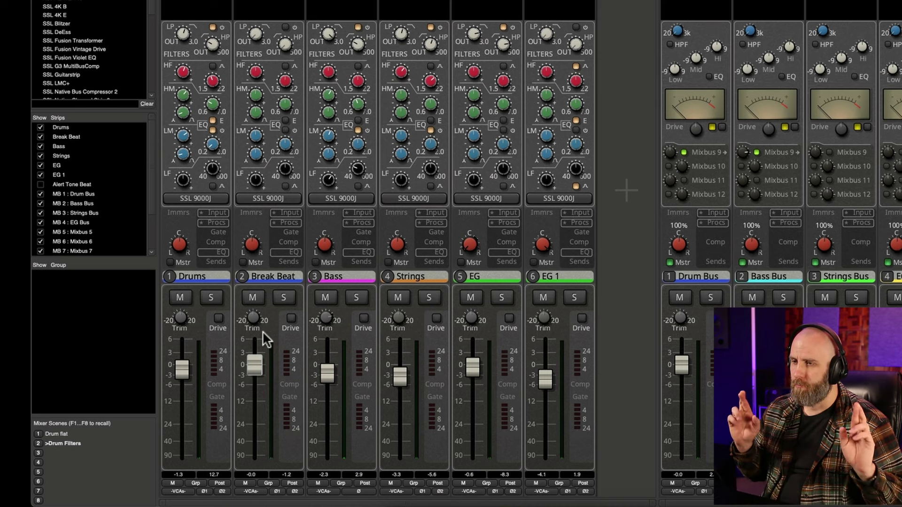
pyautogui.press('F1')
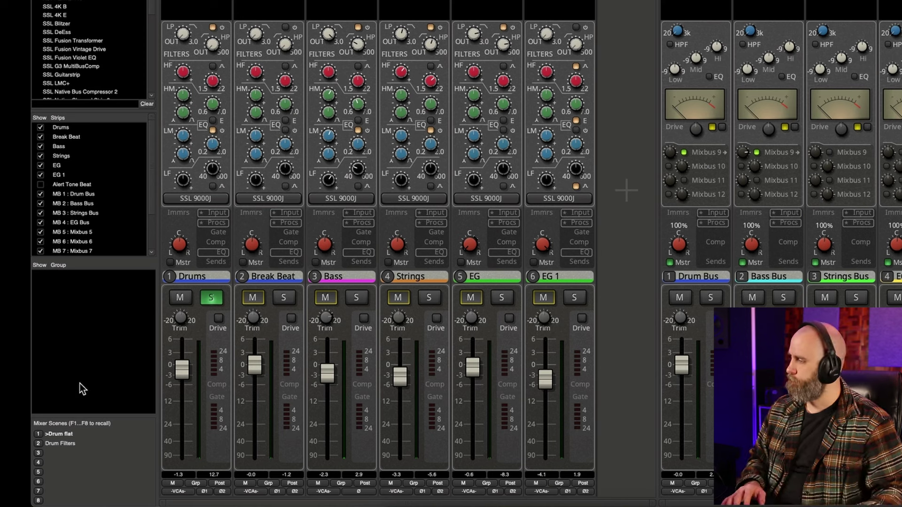
# Play the soloed drums and compare the scenes by recalling "Drum Filters" and returning to "Drum flat".
pyautogui.press('space')
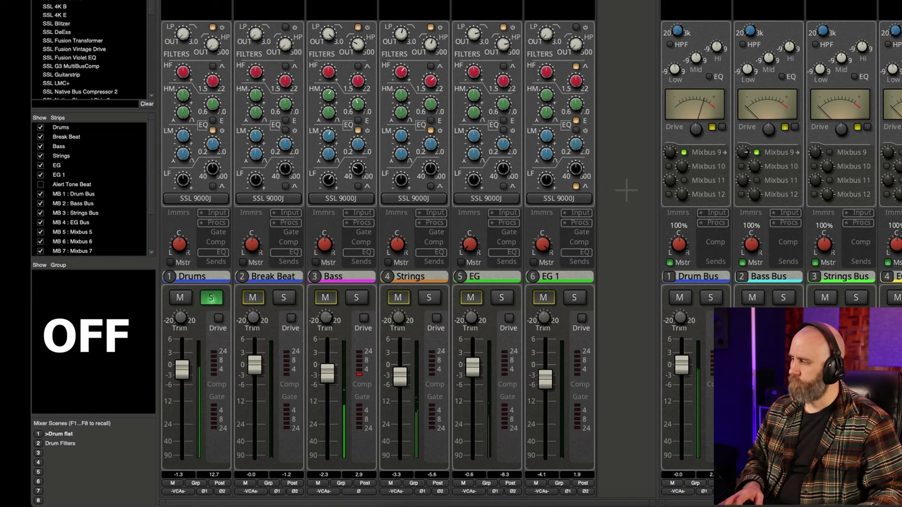
pyautogui.click(39, 444)
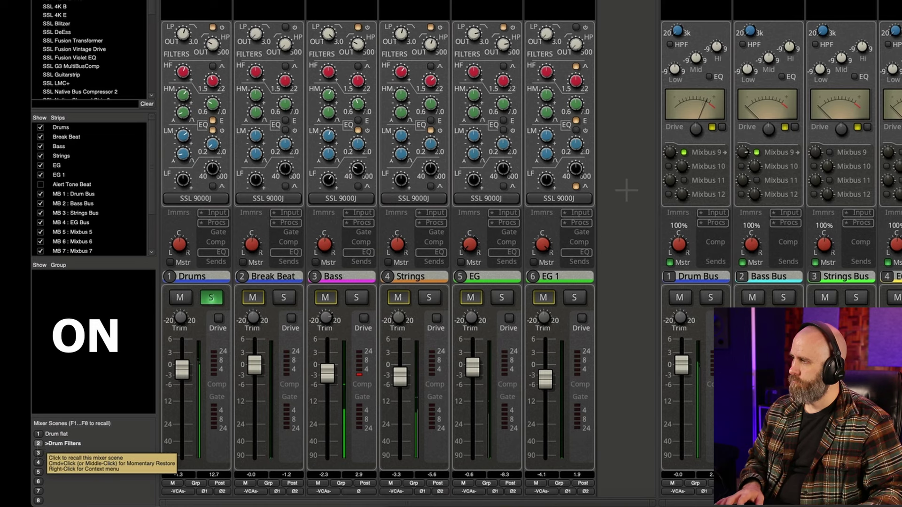
pyautogui.click(38, 435)
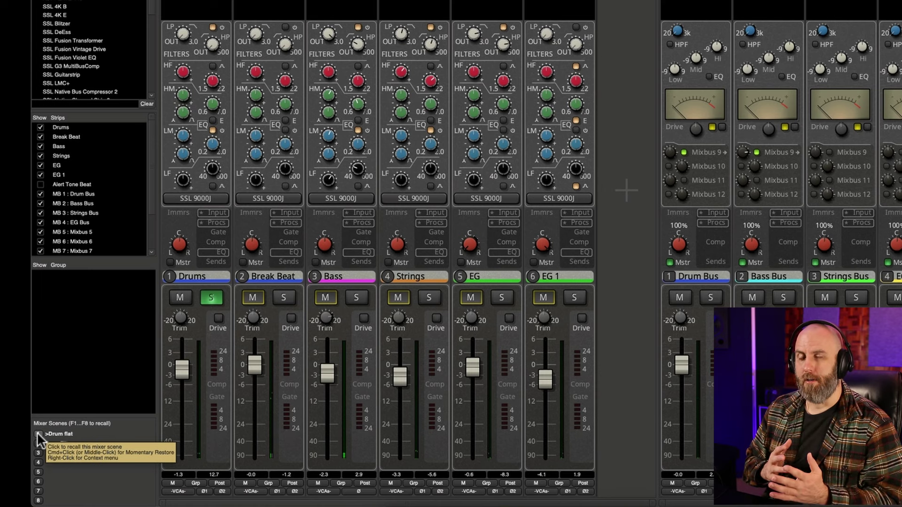
# Compare the drum sound again from the "Drum flat" scene, ending with the "Drum Filters" scene recalled.
pyautogui.click(39, 435)
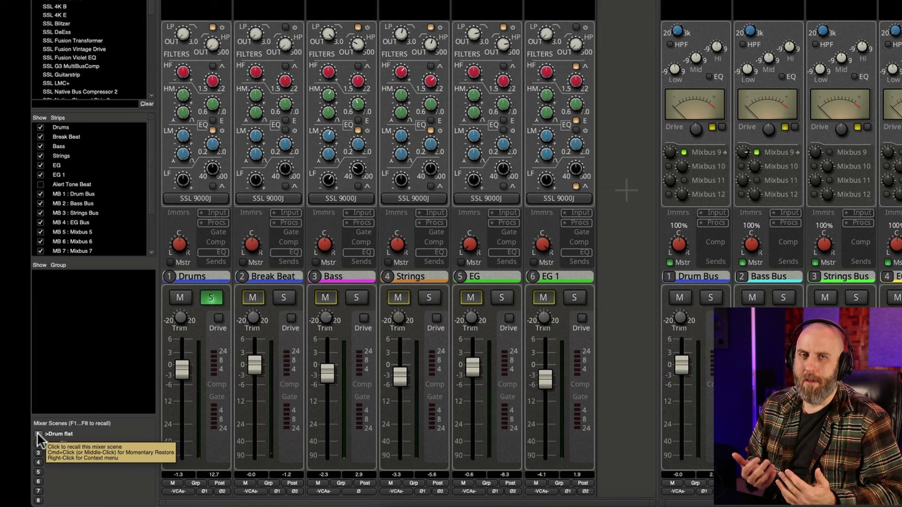
pyautogui.click(39, 435)
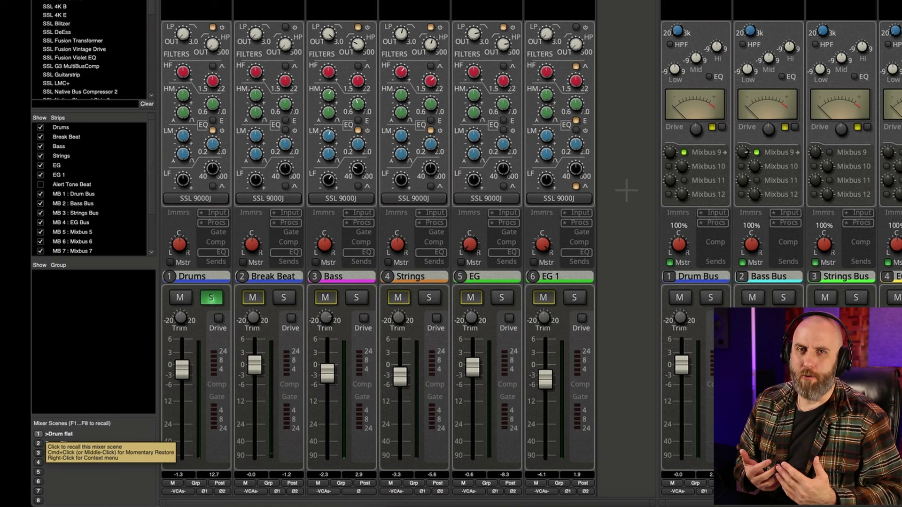
pyautogui.click(39, 435)
pyautogui.click(38, 435)
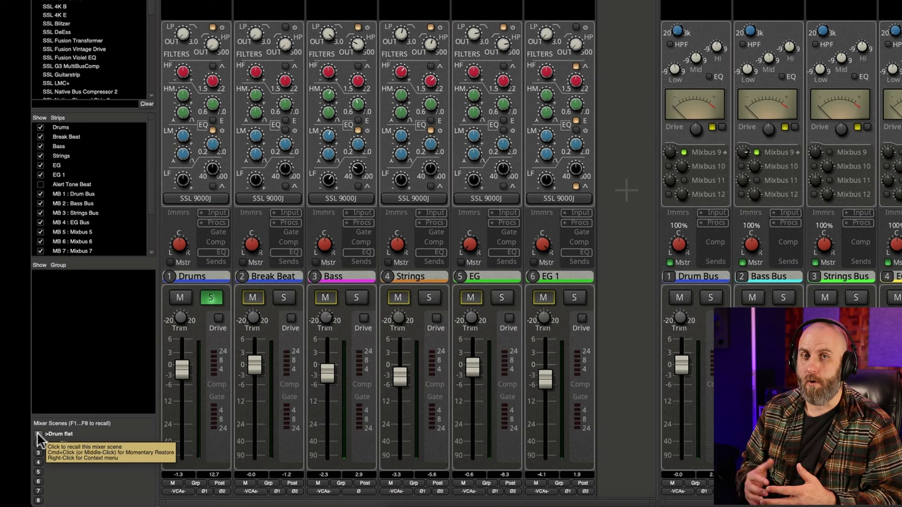
pyautogui.click(39, 435)
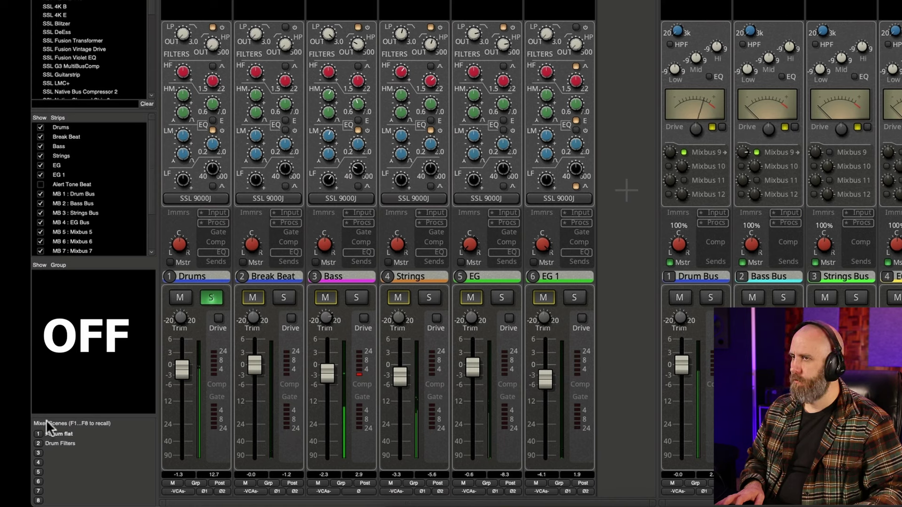
pyautogui.click(37, 443)
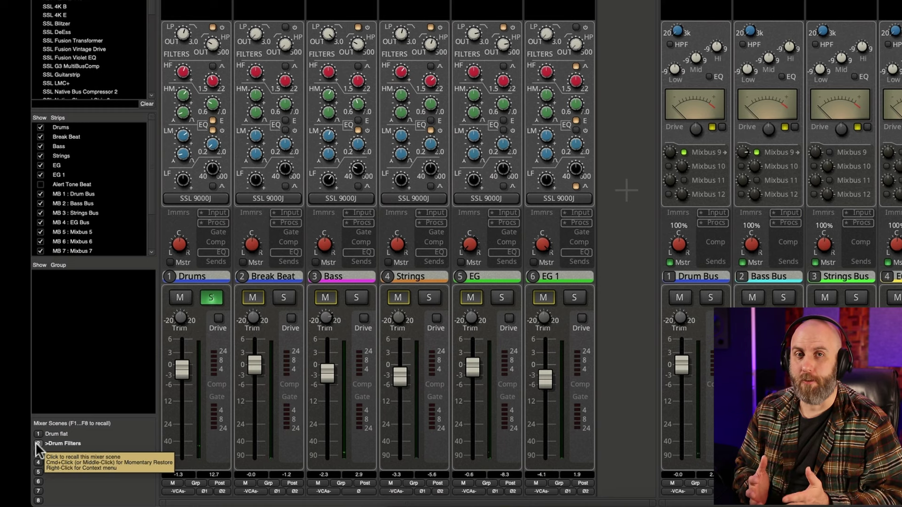
# Turn off solo on the Drums channel and solo the Bass channel instead.
pyautogui.click(211, 298)
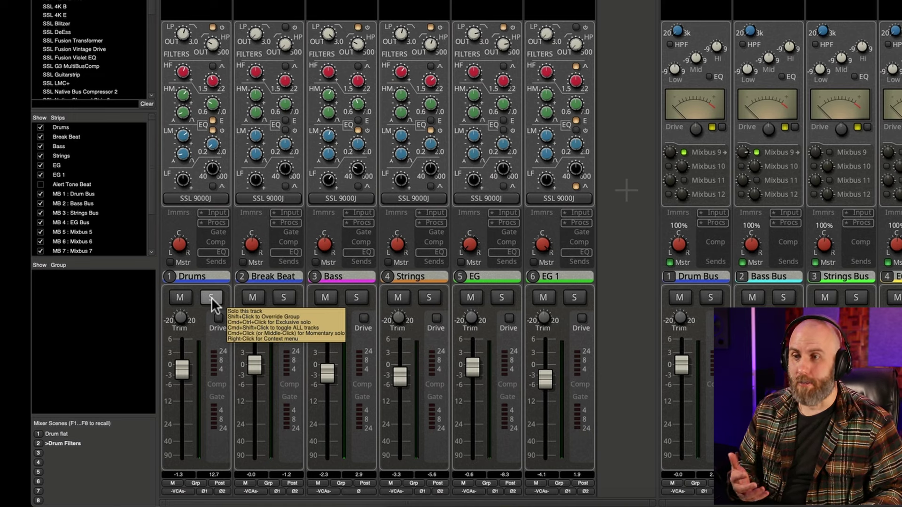
pyautogui.click(357, 298)
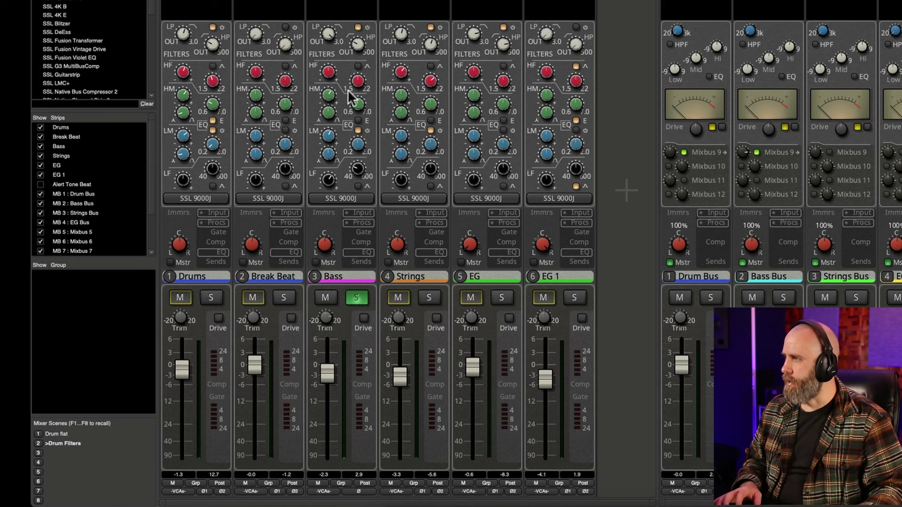
# Save the Bass channel's current EQ settings as a new preset named "Bass EQ".
pyautogui.rightClick(343, 45)
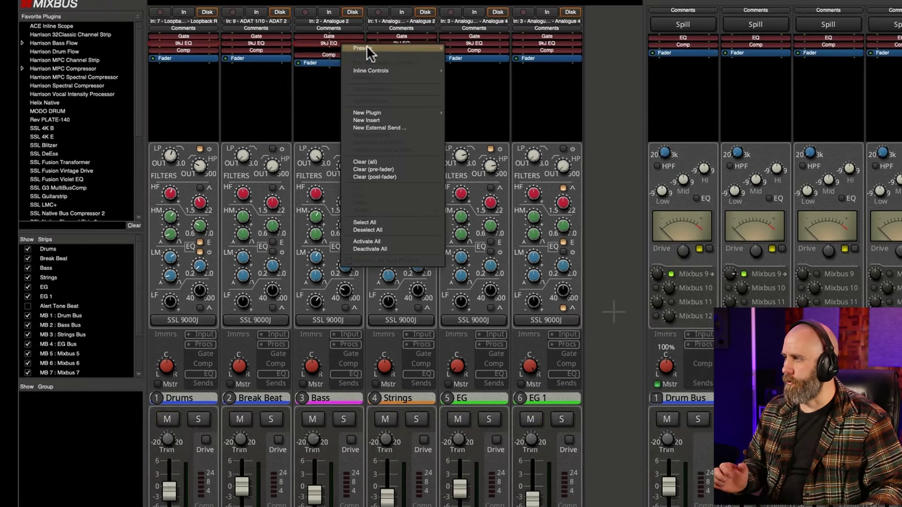
pyautogui.moveTo(368, 47)
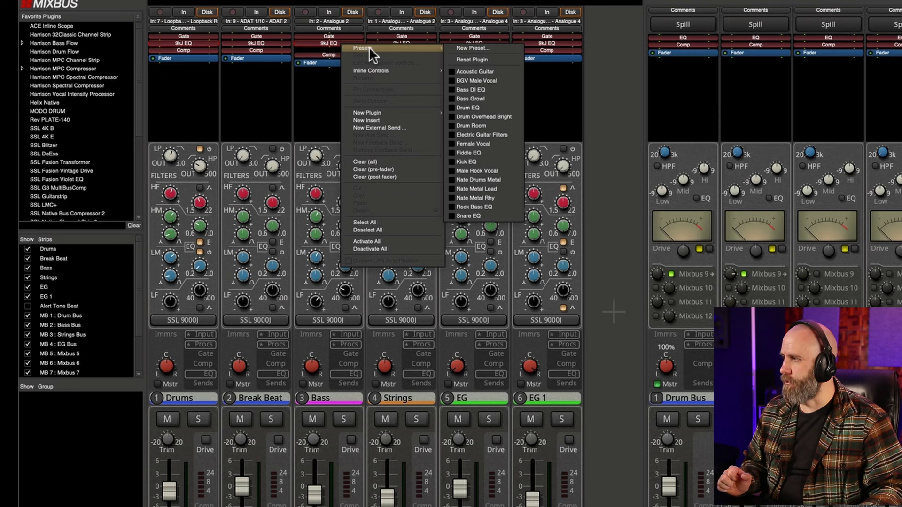
pyautogui.click(484, 46)
pyautogui.write('Bass EQ')
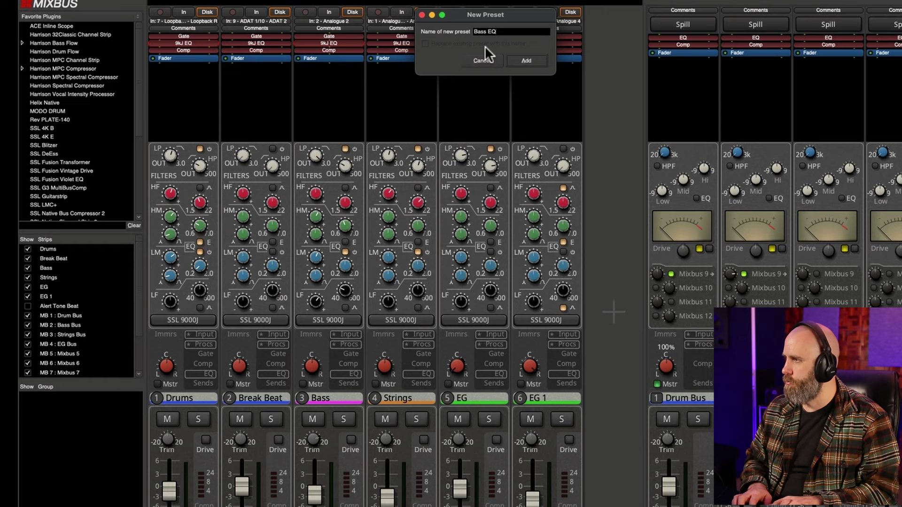
pyautogui.press('Return')
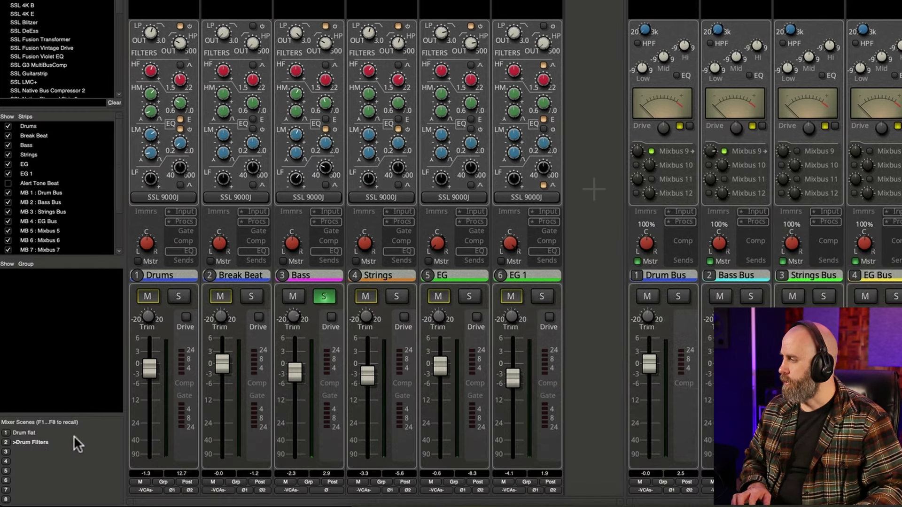
# Store the current mixer state in scene slot 4 under the name "Bass Filtered".
pyautogui.rightClick(4, 462)
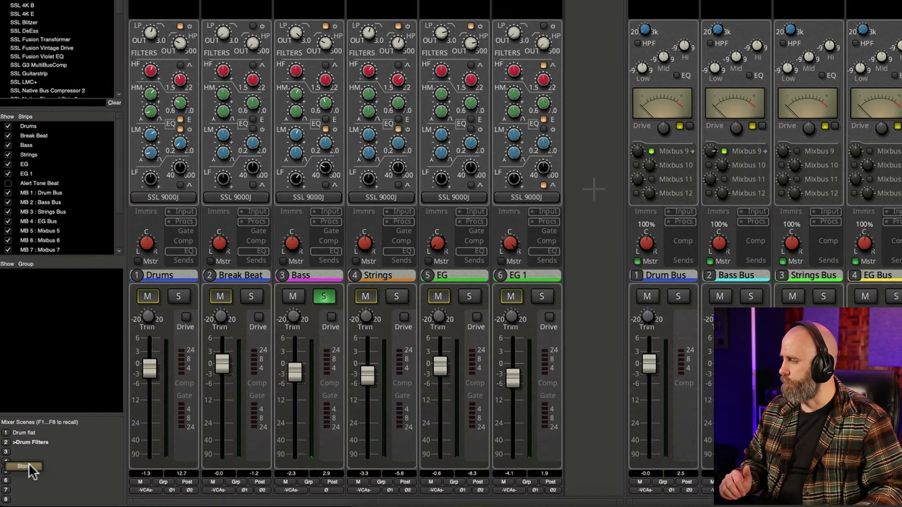
pyautogui.click(30, 468)
pyautogui.write('Bass Filters')
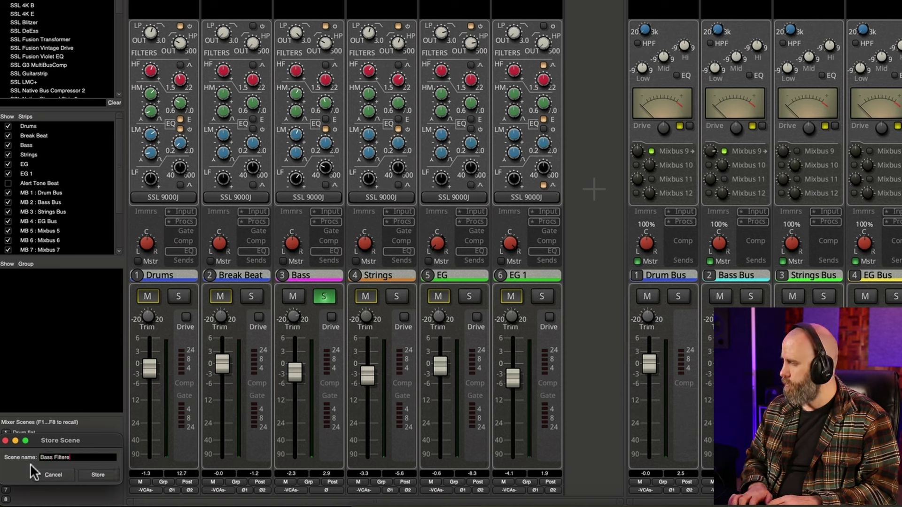
pyautogui.press('Return')
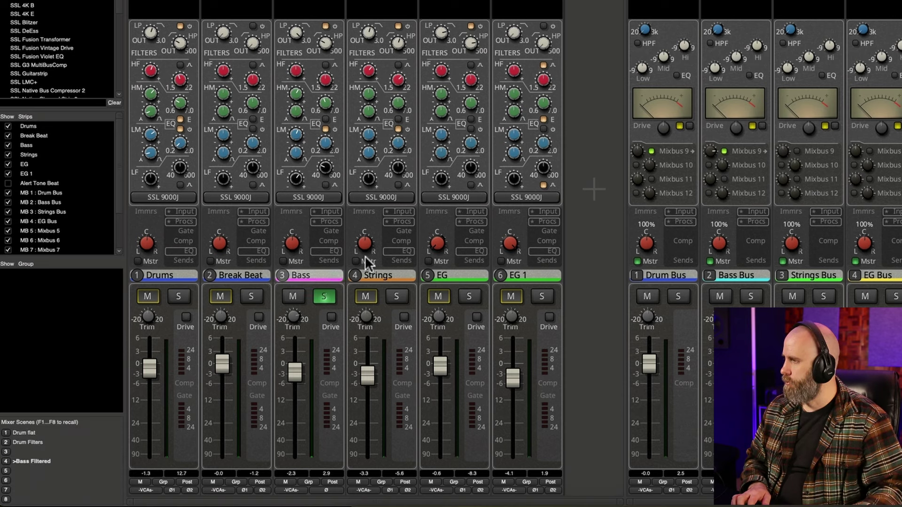
# Reset the Bass channel's EQ plugin and store the mixer state in scene slot 3 as "Bass Flat".
pyautogui.rightClick(315, 1)
pyautogui.moveTo(366, 0)
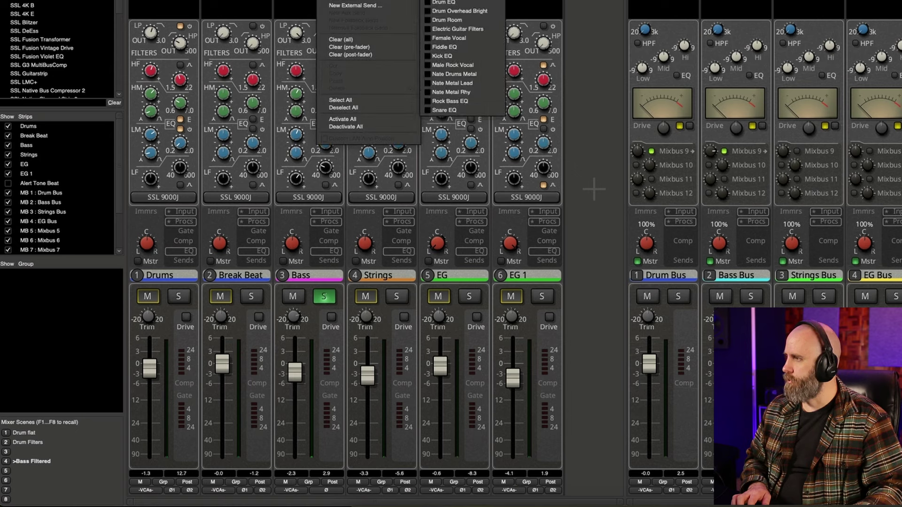
pyautogui.click(295, 175)
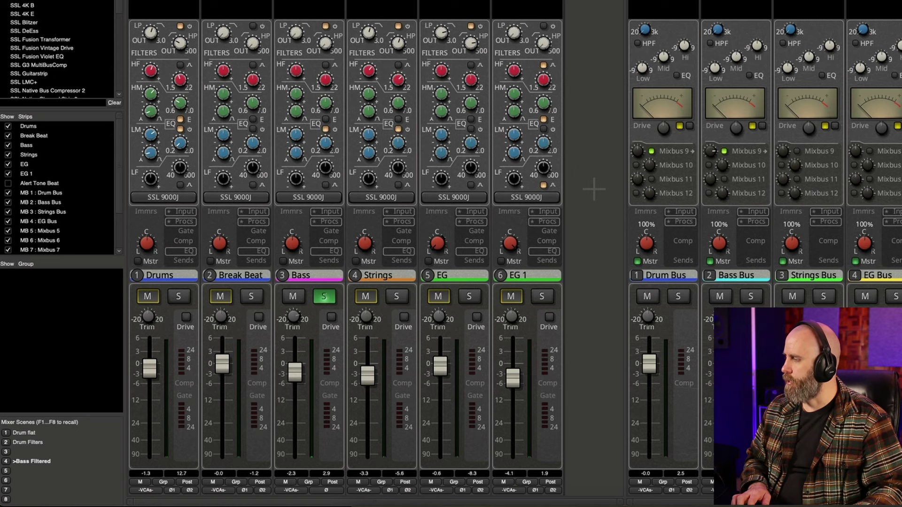
pyautogui.click(24, 453)
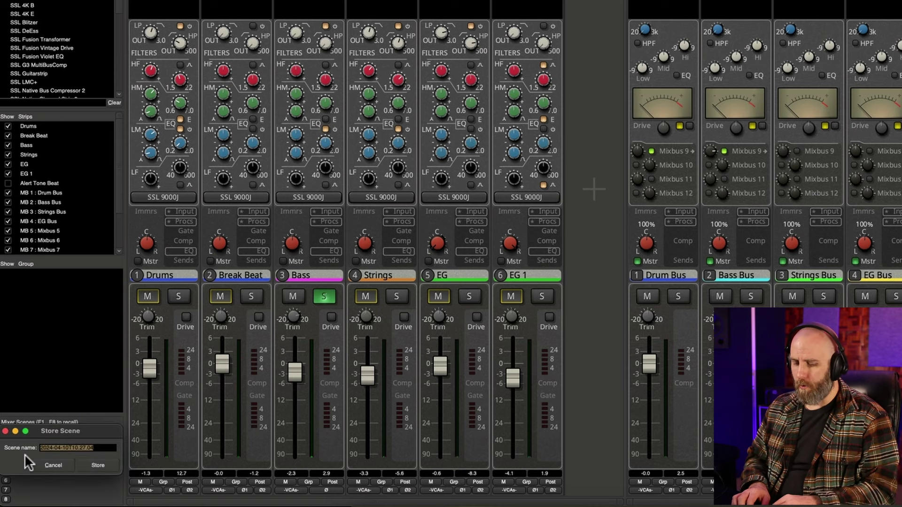
pyautogui.write('Bass Flat')
pyautogui.press('Return')
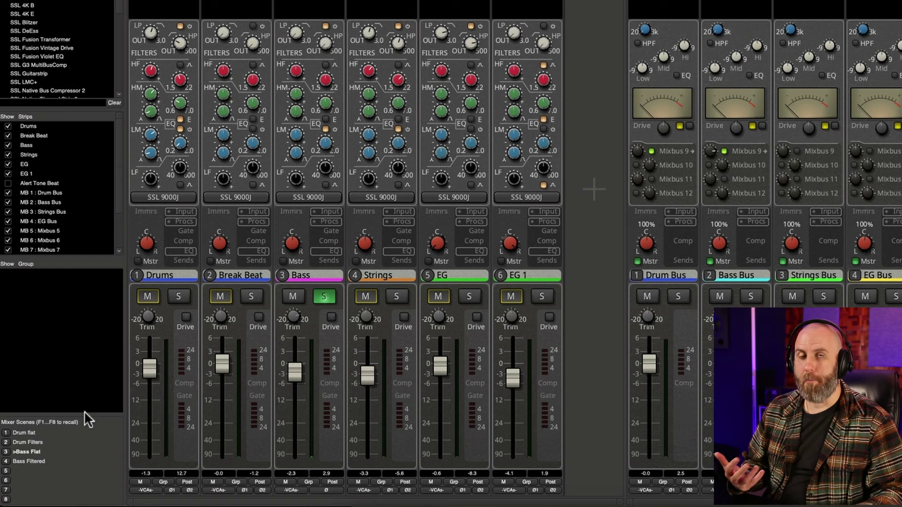
# Play the soloed bass and listen to it with the "Bass Flat" scene recalled.
pyautogui.click(6, 452)
pyautogui.press('space')
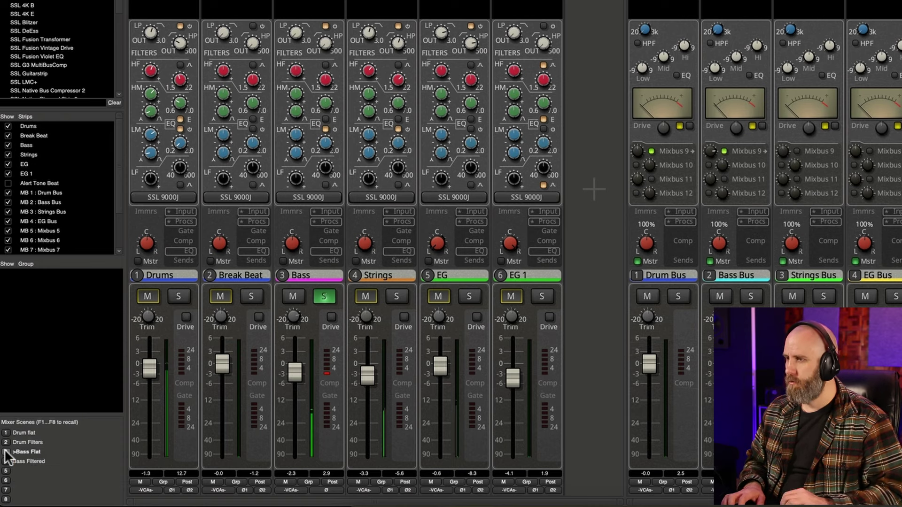
pyautogui.click(6, 452)
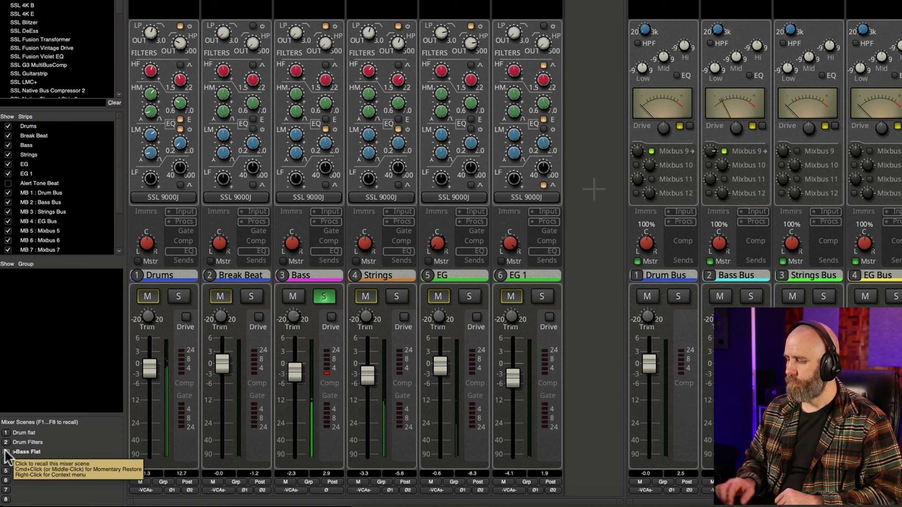
pyautogui.click(6, 452)
pyautogui.click(7, 452)
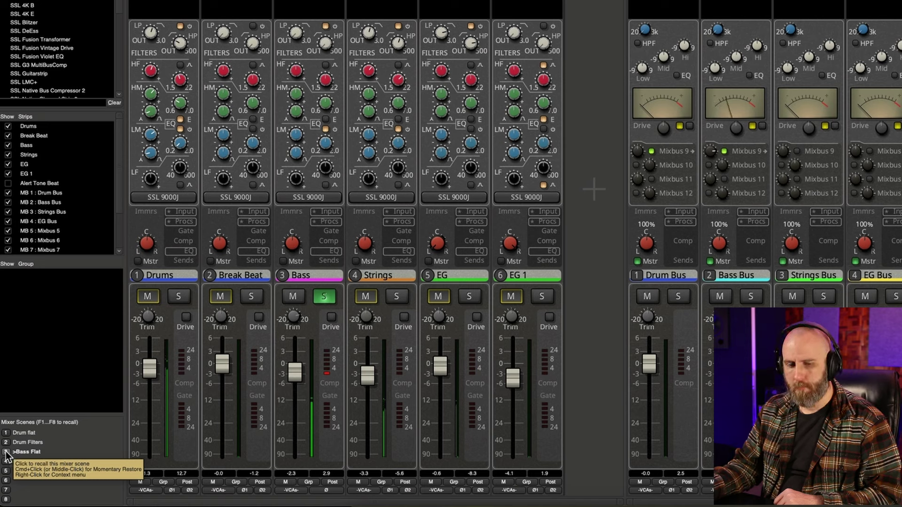
pyautogui.click(6, 452)
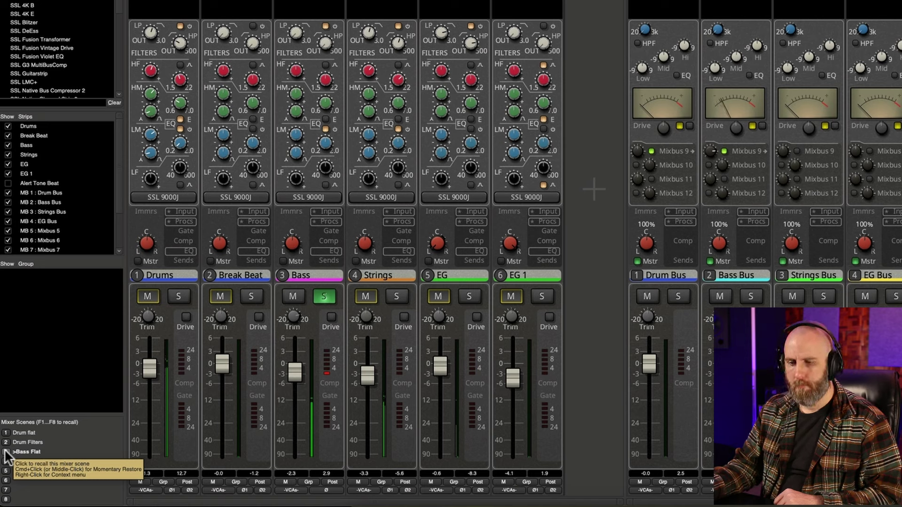
pyautogui.click(7, 452)
pyautogui.click(7, 452)
pyautogui.click(7, 452)
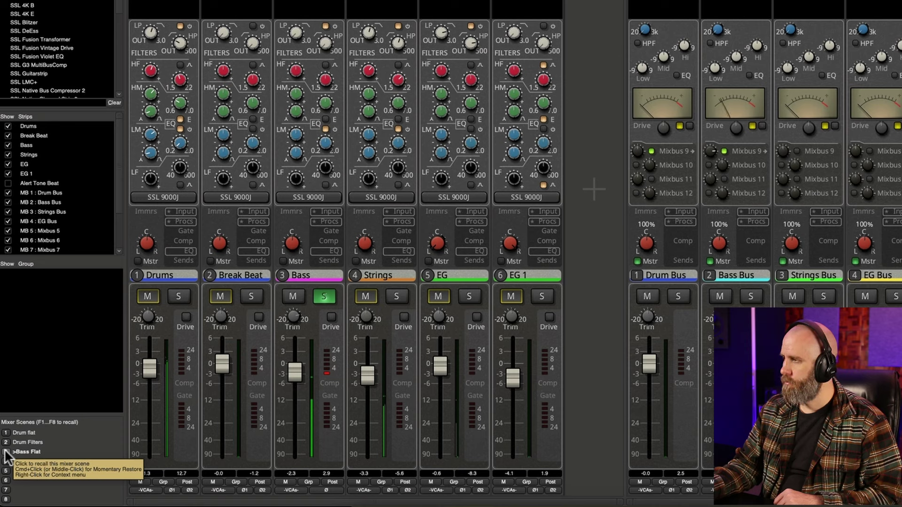
pyautogui.click(6, 452)
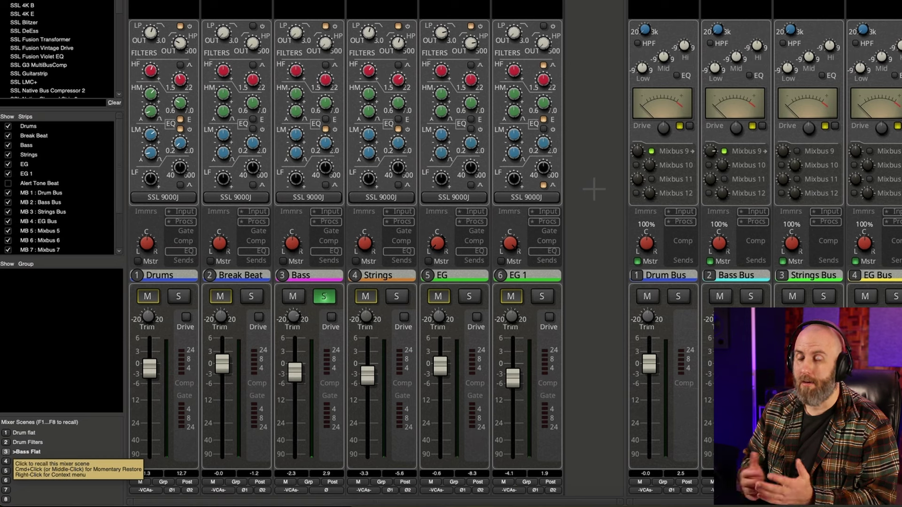
# Recall the "Bass Filtered" scene and check the high-mid and low-mid gain settings of the Bass channel's EQ.
pyautogui.click(6, 463)
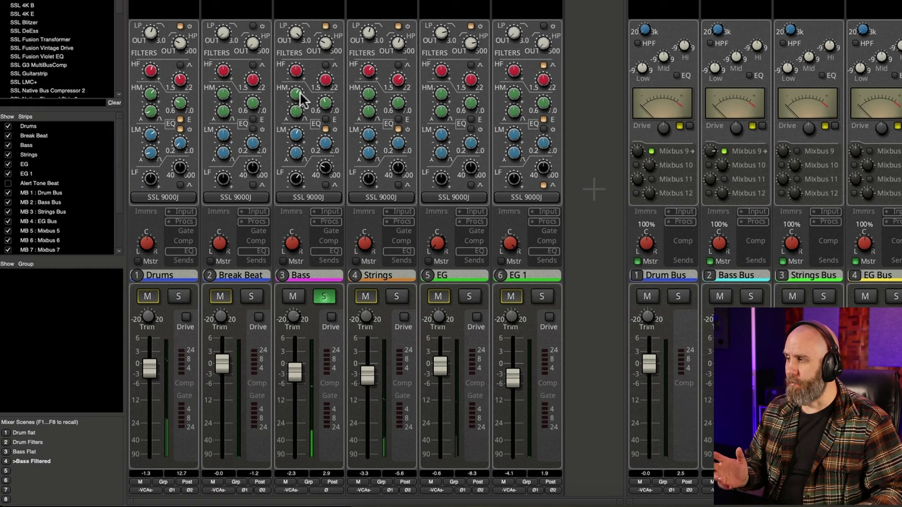
pyautogui.moveTo(323, 104)
pyautogui.moveTo(296, 91); pyautogui.dragTo(295, 92)
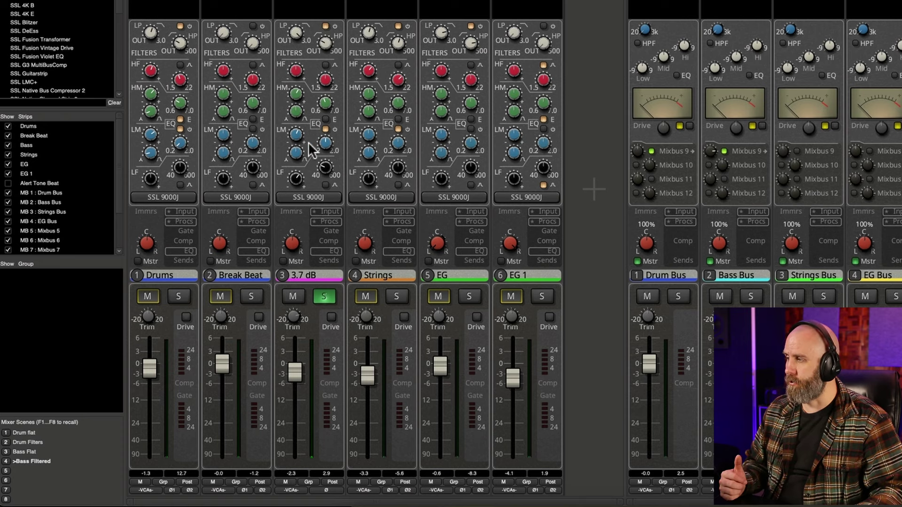
pyautogui.moveTo(293, 136); pyautogui.dragTo(293, 135)
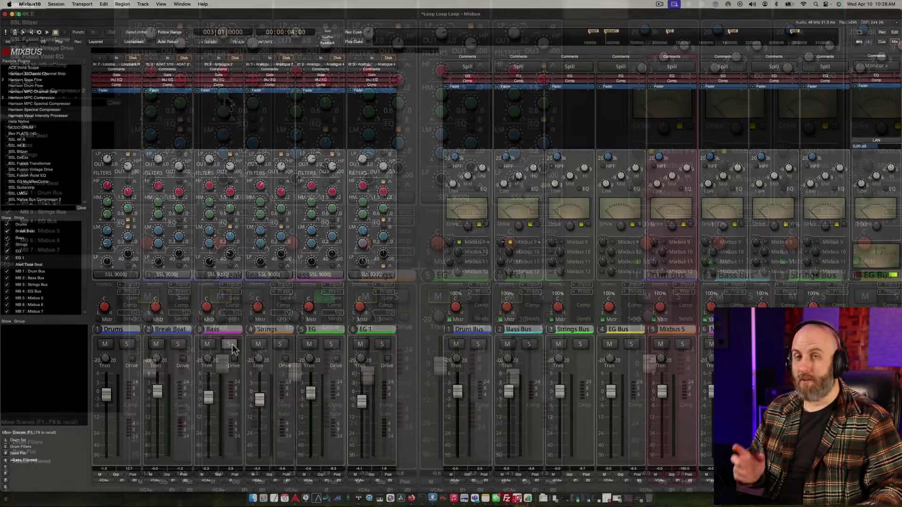
# Solo the Drums channel together with the Bass channel.
pyautogui.click(324, 296)
pyautogui.click(230, 345)
pyautogui.click(127, 345)
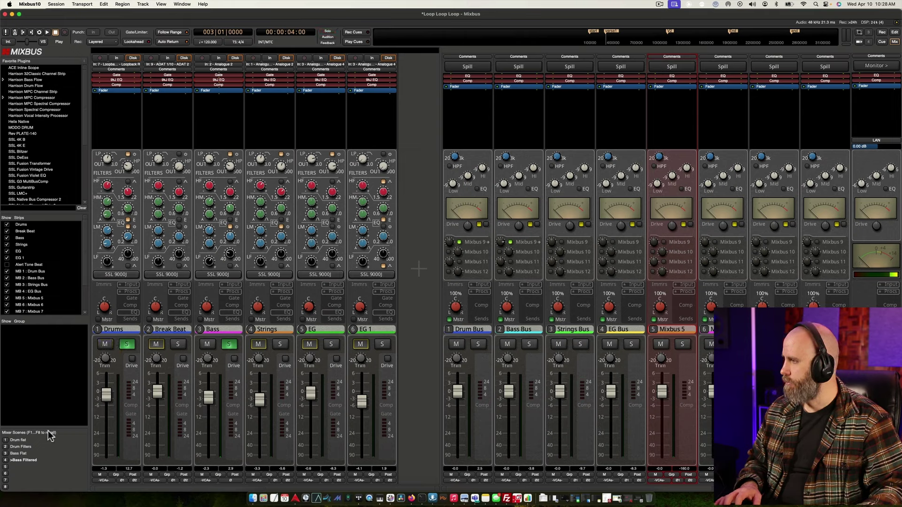
# Store the mixer state with both EQs active in scene slot 6 as "Drum Bass Filtered".
pyautogui.click(6, 475)
pyautogui.write('Dru')
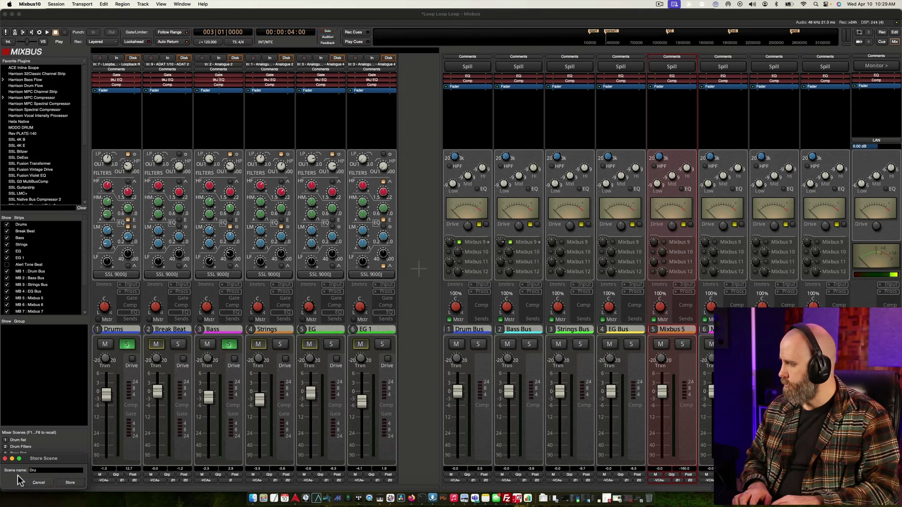
pyautogui.write('m Bass Filtered')
pyautogui.press('Return')
# Reset the EQ plugins on the Drums and Bass channels.
pyautogui.rightClick(132, 81)
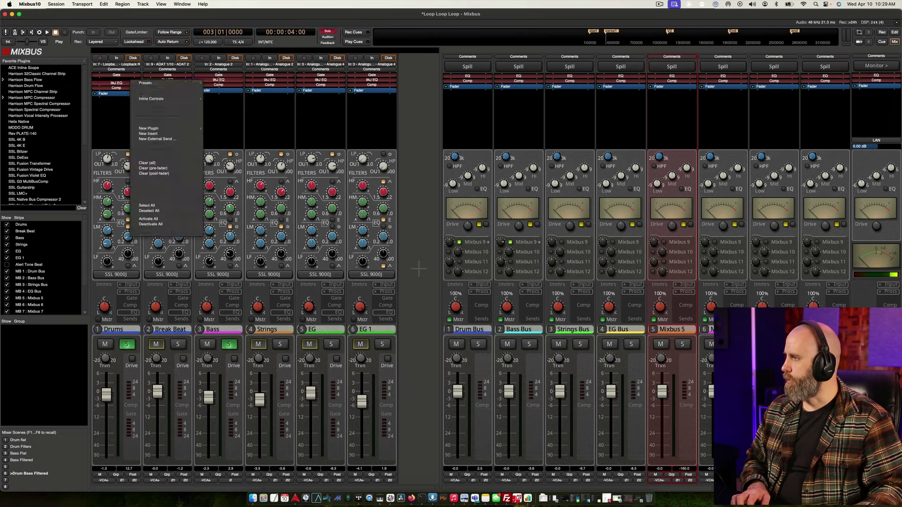
pyautogui.moveTo(145, 84)
pyautogui.click(229, 96)
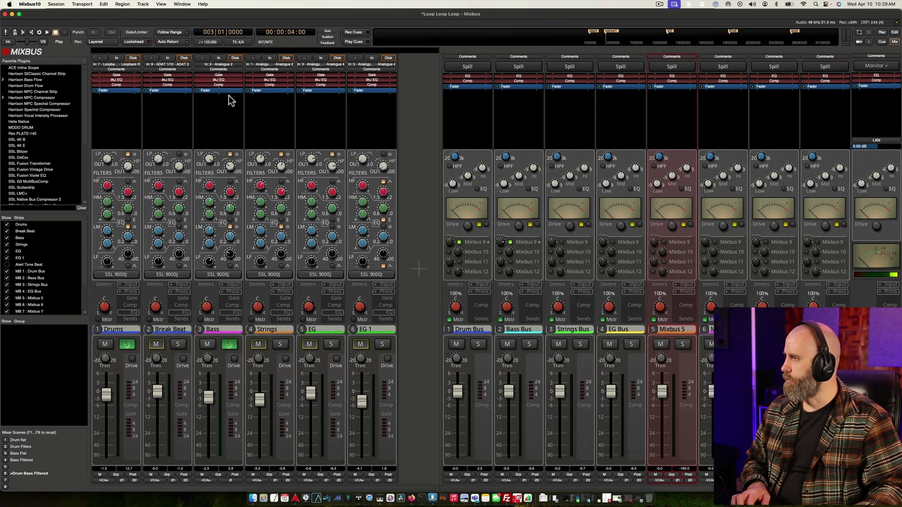
pyautogui.rightClick(213, 80)
pyautogui.moveTo(227, 83)
pyautogui.click(310, 96)
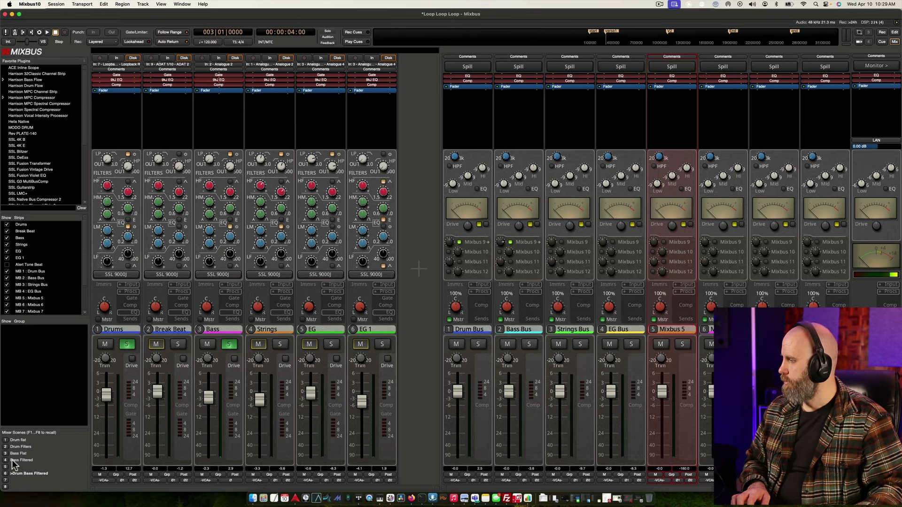
# Store the flat mixer state in scene slot 5 under the name "Drum Bass Flat".
pyautogui.click(14, 480)
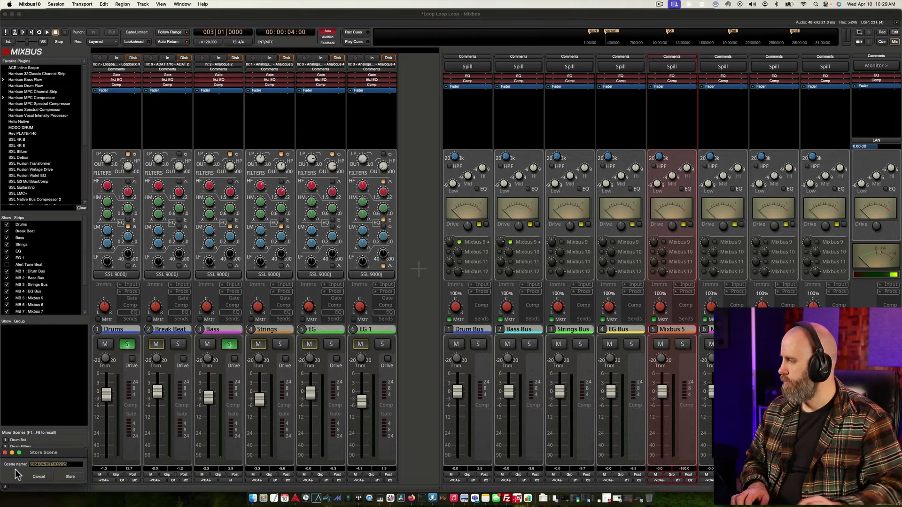
pyautogui.write('Drum Bass Flat')
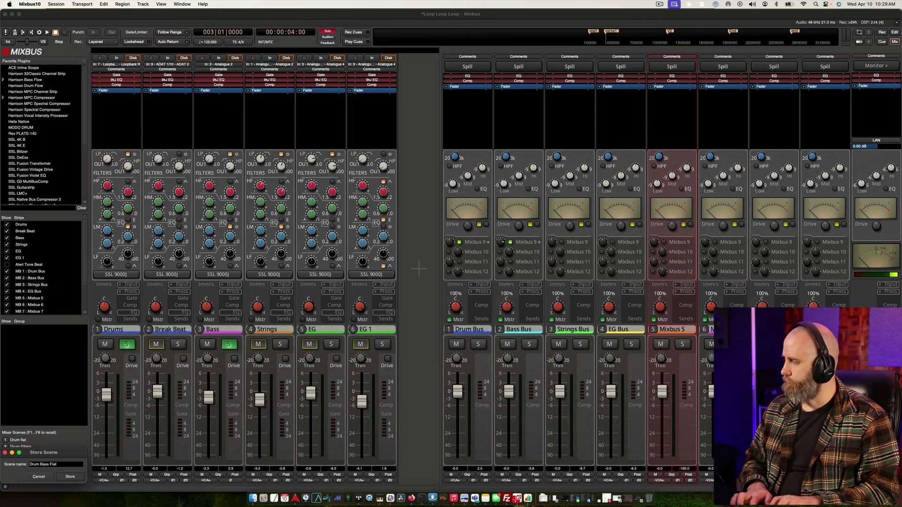
pyautogui.press('Return')
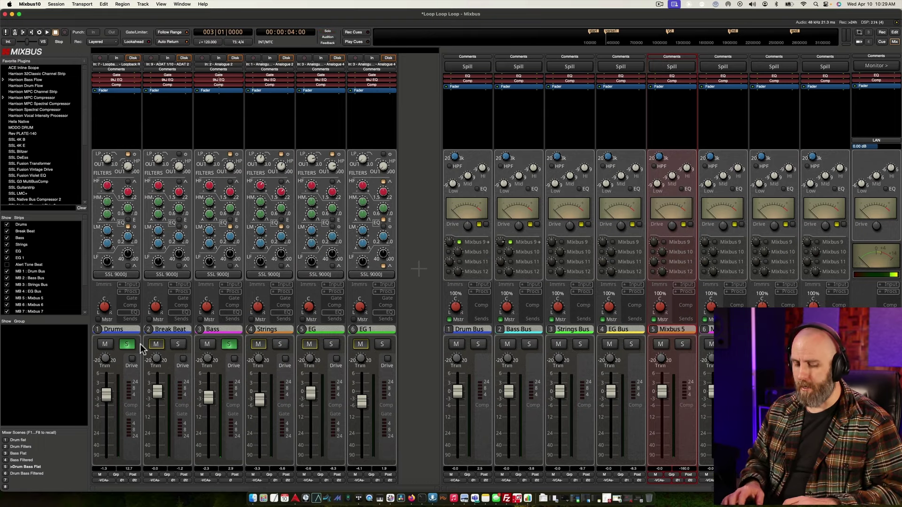
# Play the soloed drums and bass, alternate between "Drum Bass Filtered" and "Drum Bass Flat", and stop playback with "Drum Bass Filtered" recalled.
pyautogui.press('space')
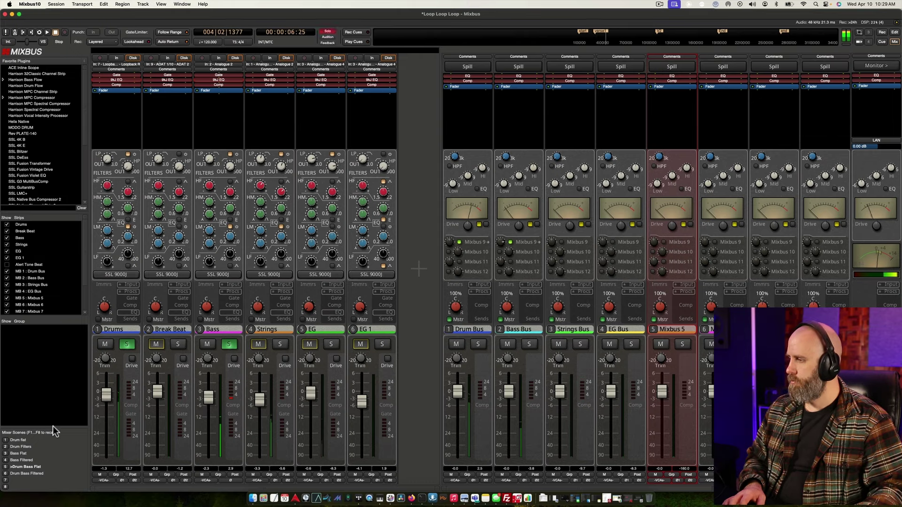
pyautogui.click(6, 475)
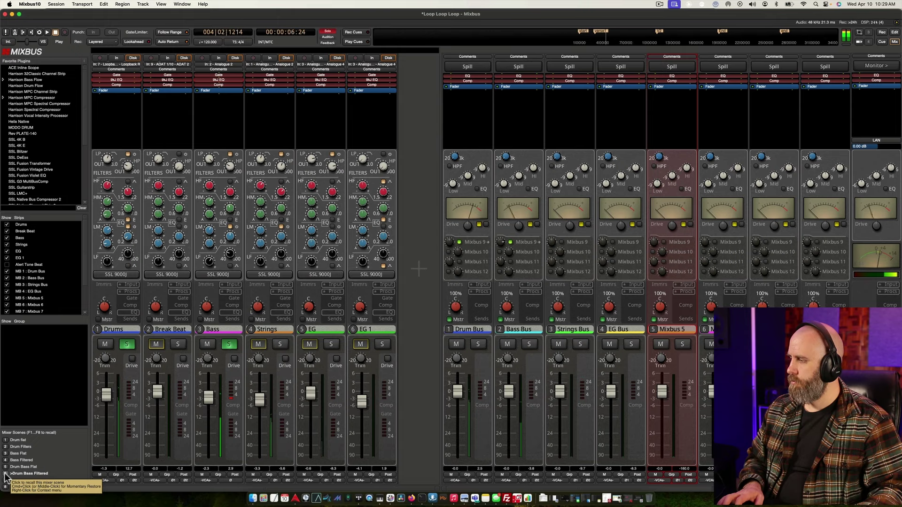
pyautogui.click(5, 468)
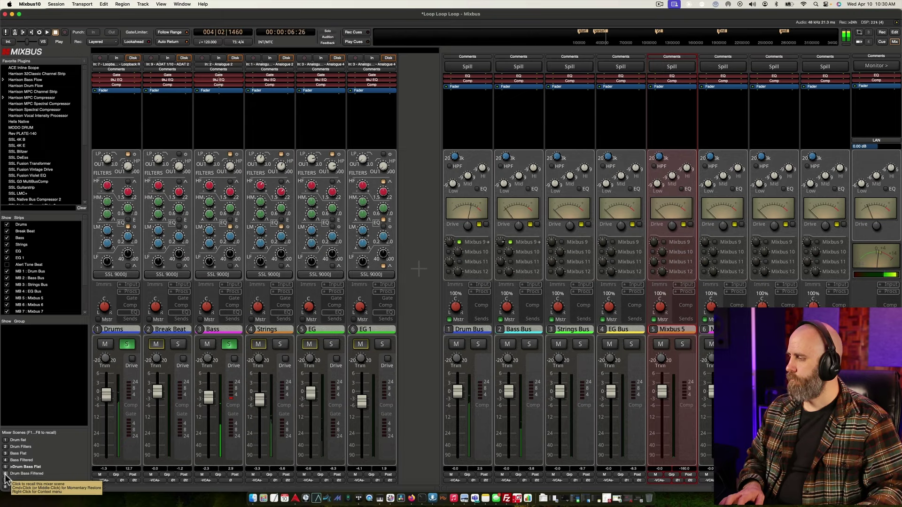
pyautogui.click(6, 474)
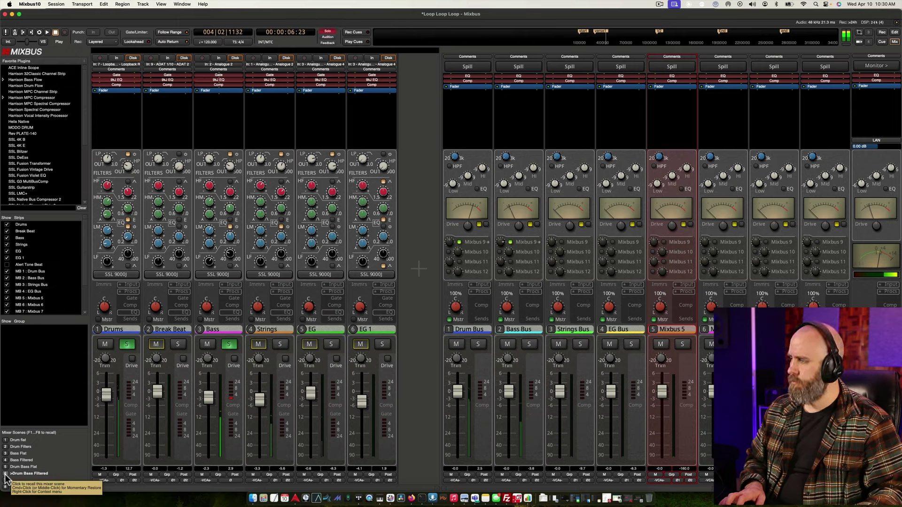
pyautogui.press('space')
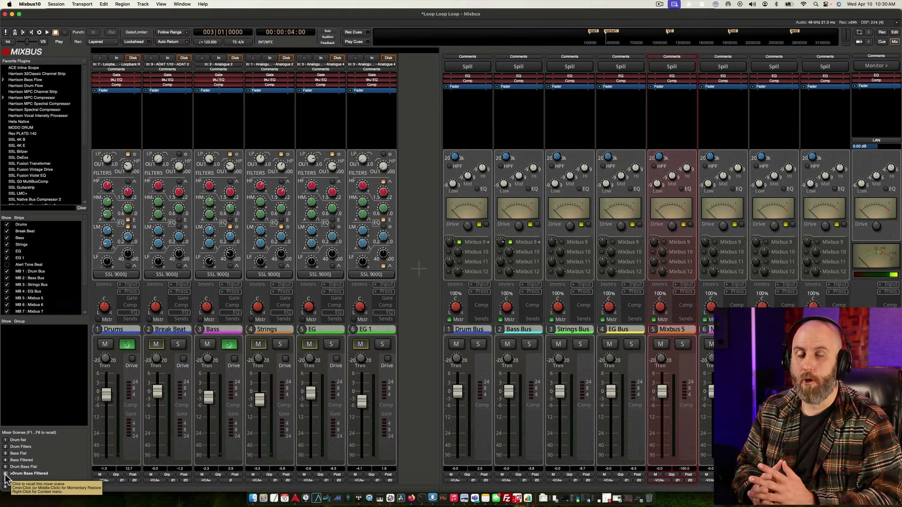